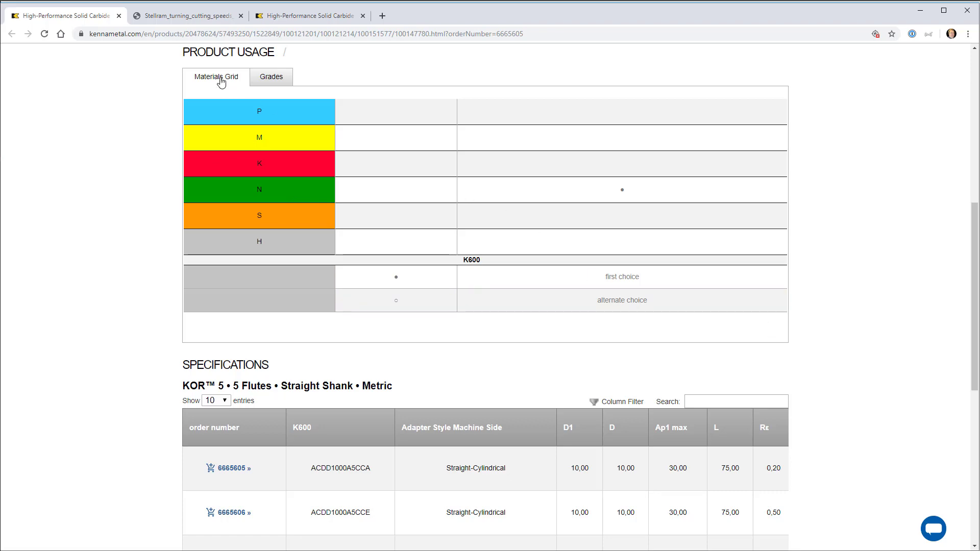
Check the Stellram cutting speed PDF, then return to the KOR 5 application data showing K600 speeds
left_click(164, 16)
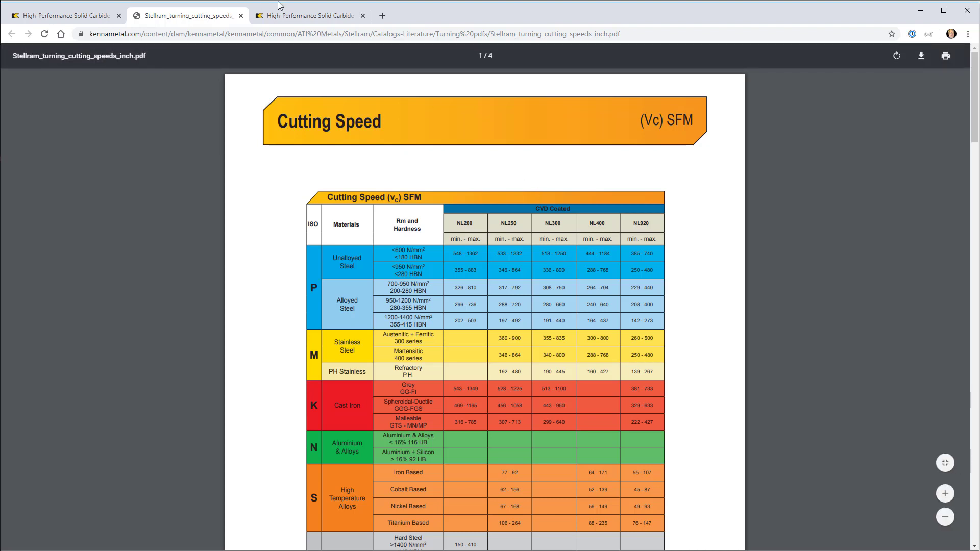
left_click(289, 20)
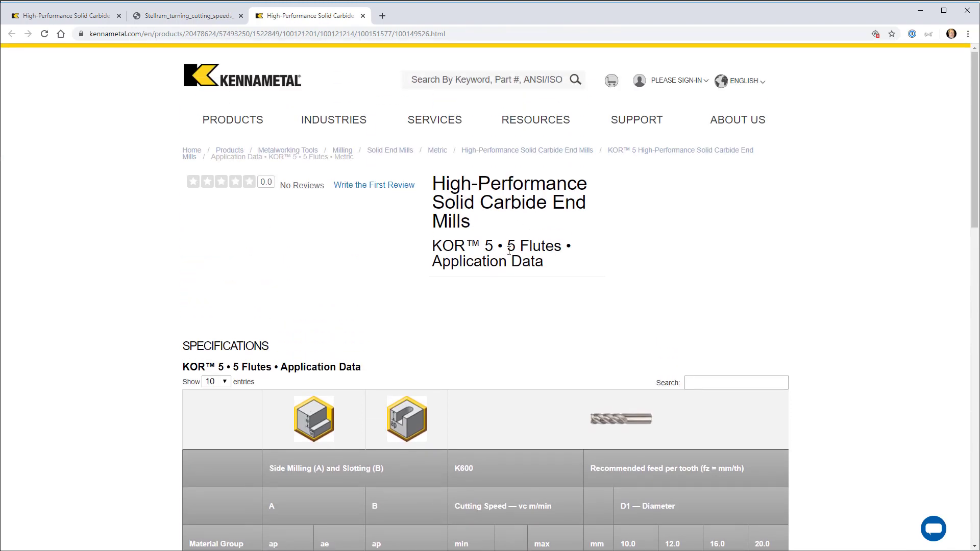
Scroll down to the N-material rows and the Ae/D1 feed-multiplier table (90 at 100% to 3.60 at 2%)
scroll(516, 260, "down", 3)
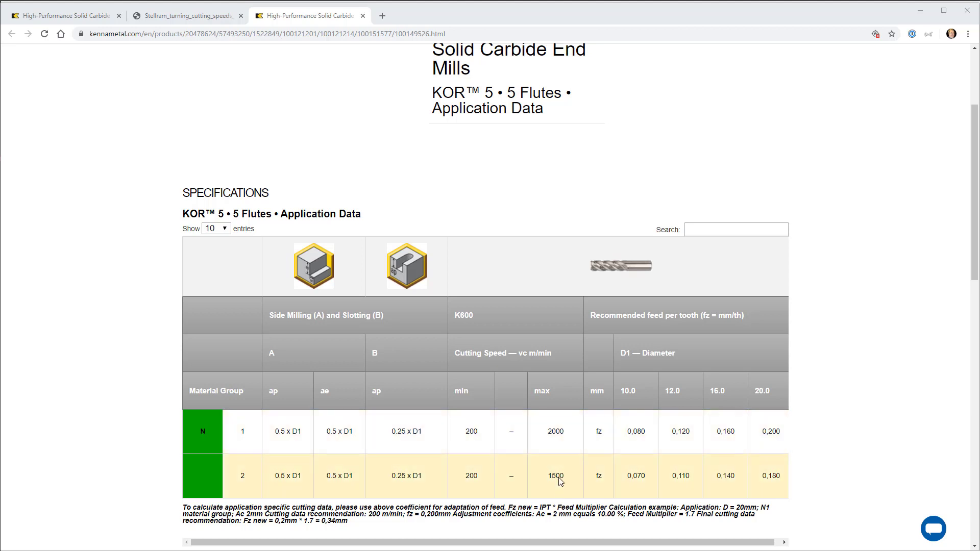
scroll(560, 482, "down", 5)
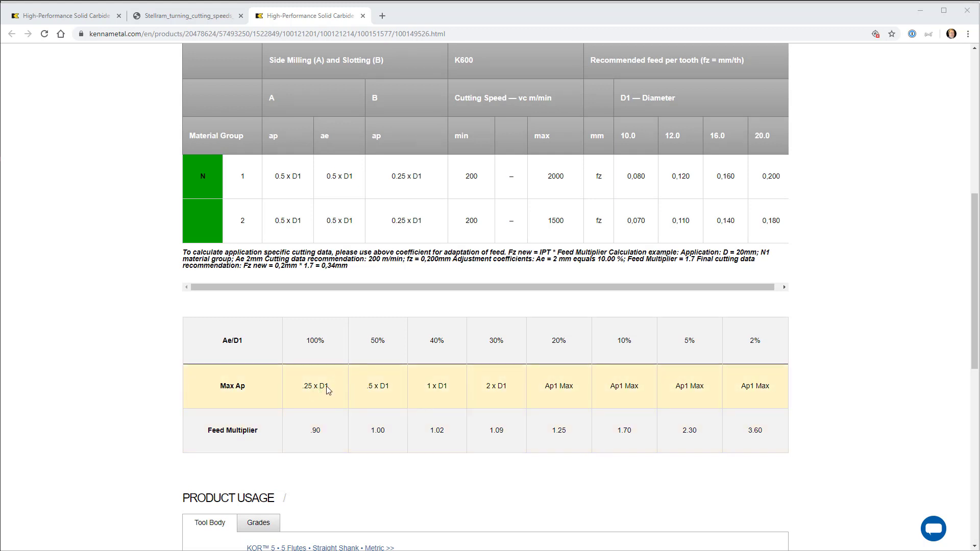
Browse the multiplier tables, then bring G-Wizard (8100 RPM, 1646 mm/min) to the front
scroll(327, 391, "up", 7)
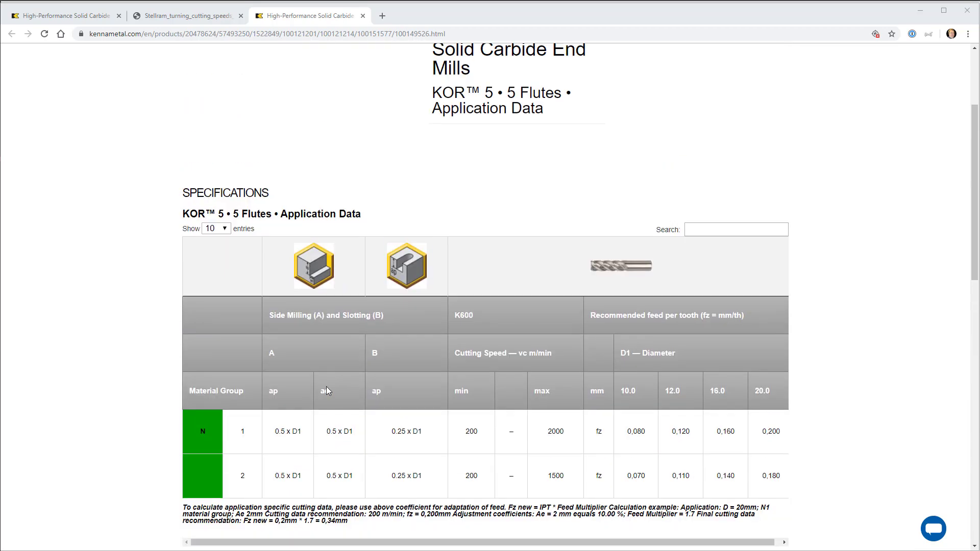
scroll(372, 391, "down", 2)
scroll(372, 392, "down", 6)
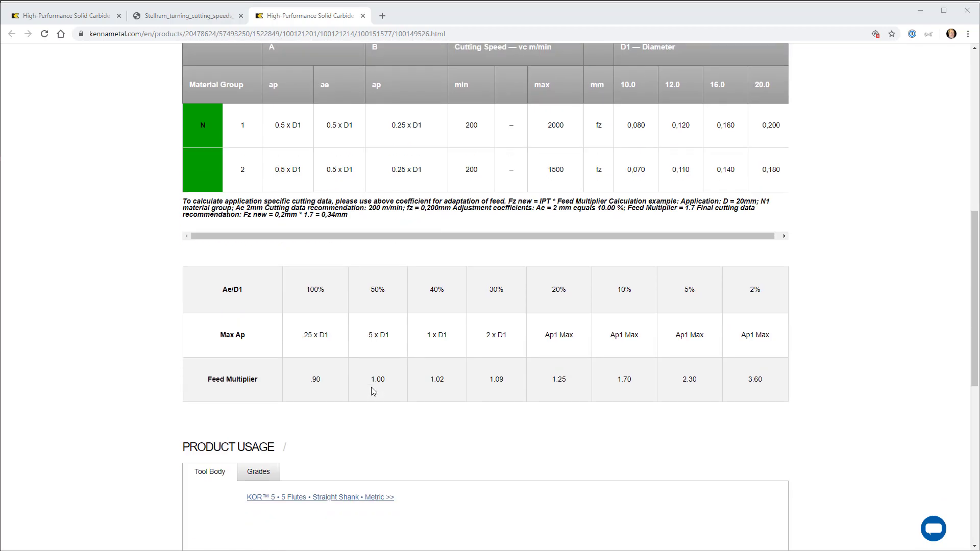
scroll(372, 391, "down", 4)
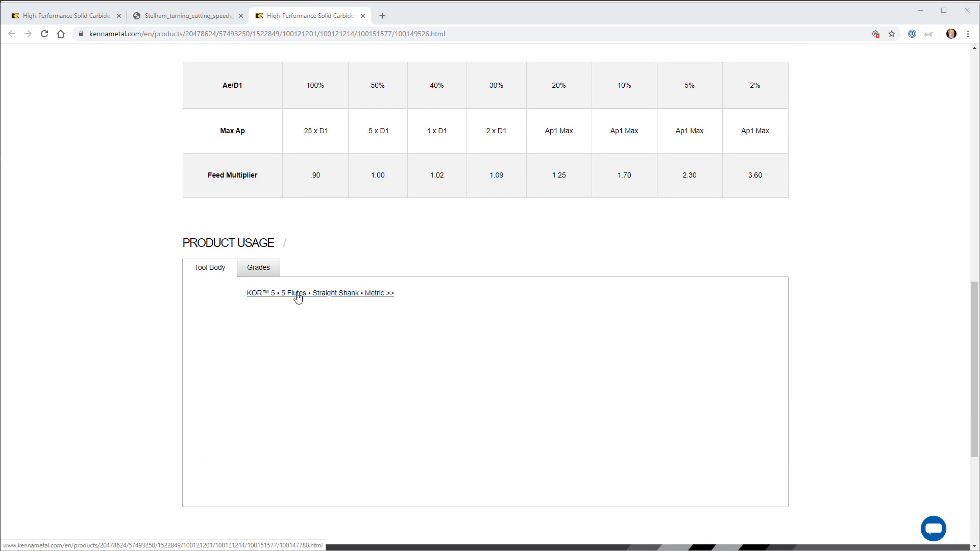
scroll(455, 371, "up", 3)
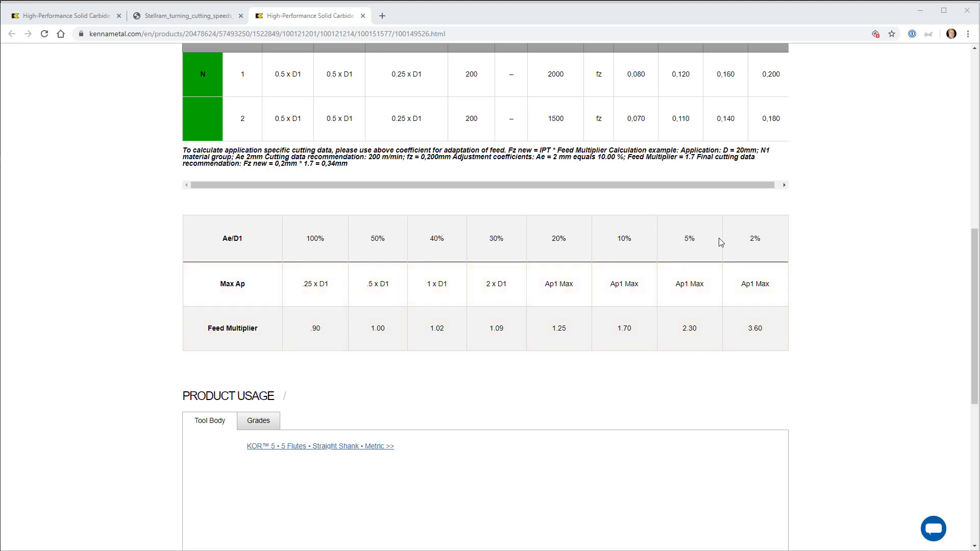
scroll(525, 329, "up", 4)
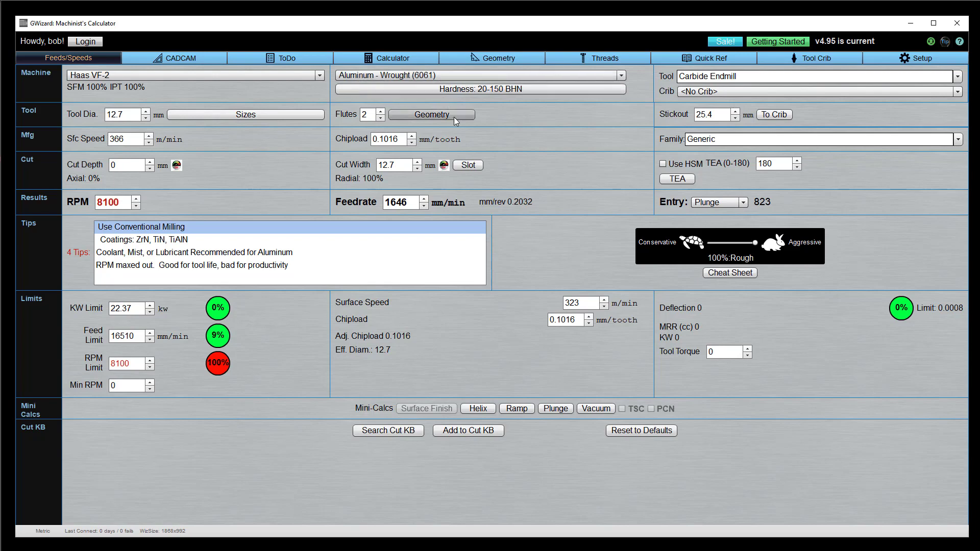
Keep the calculator in metric units and set the tool diameter to 10 mm
left_click(155, 116)
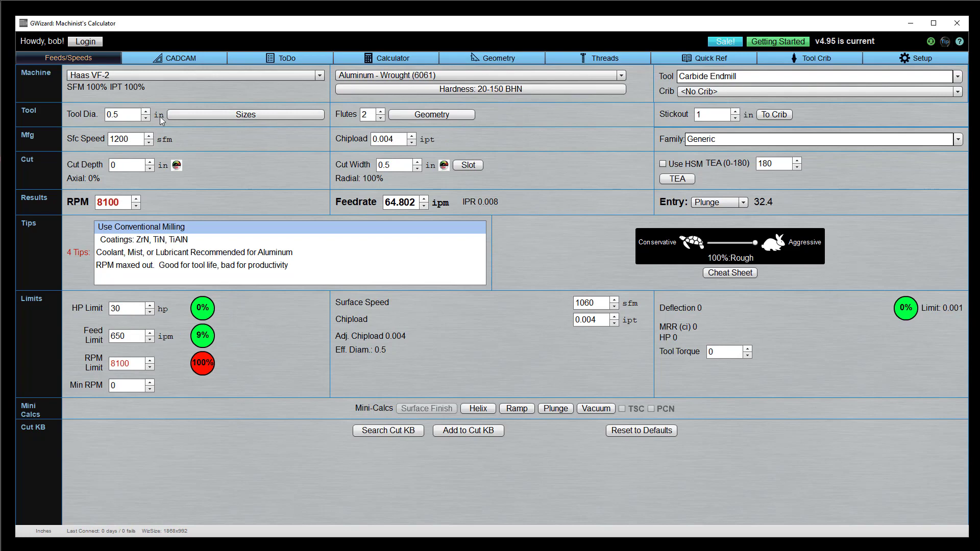
left_click(159, 116)
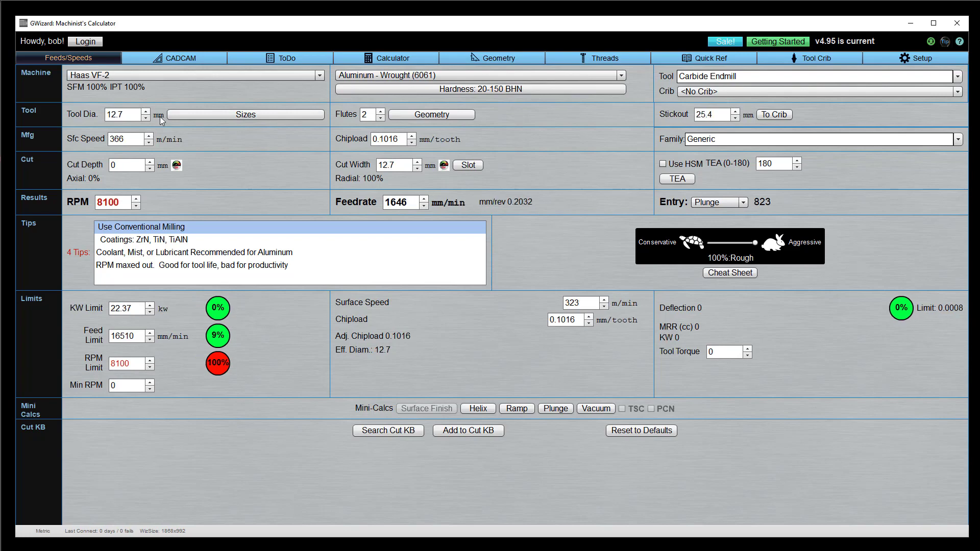
double_click(112, 116)
type("10")
Raise the flute count to 5 and enter a surface speed of 2000
left_click(381, 112)
left_click(381, 112)
left_click(381, 112)
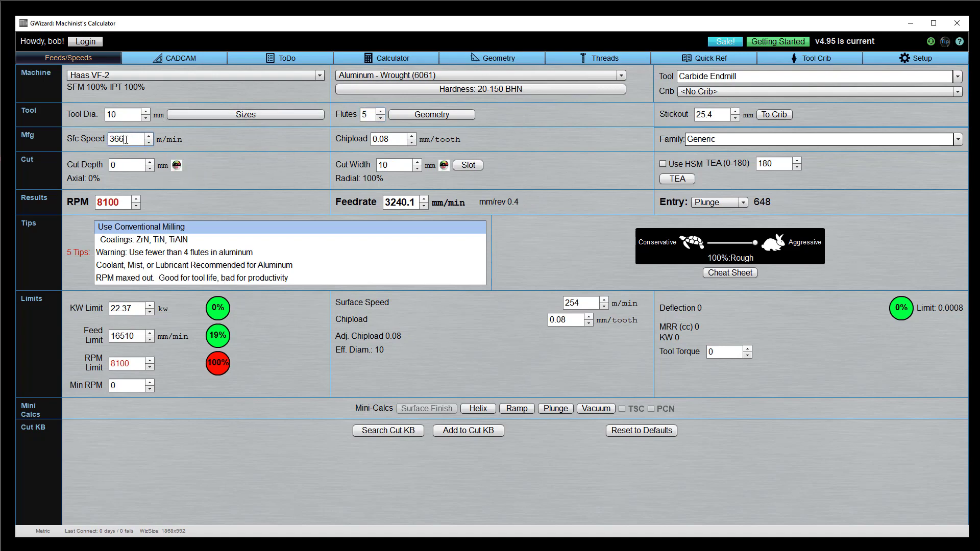
double_click(144, 139)
type("2")
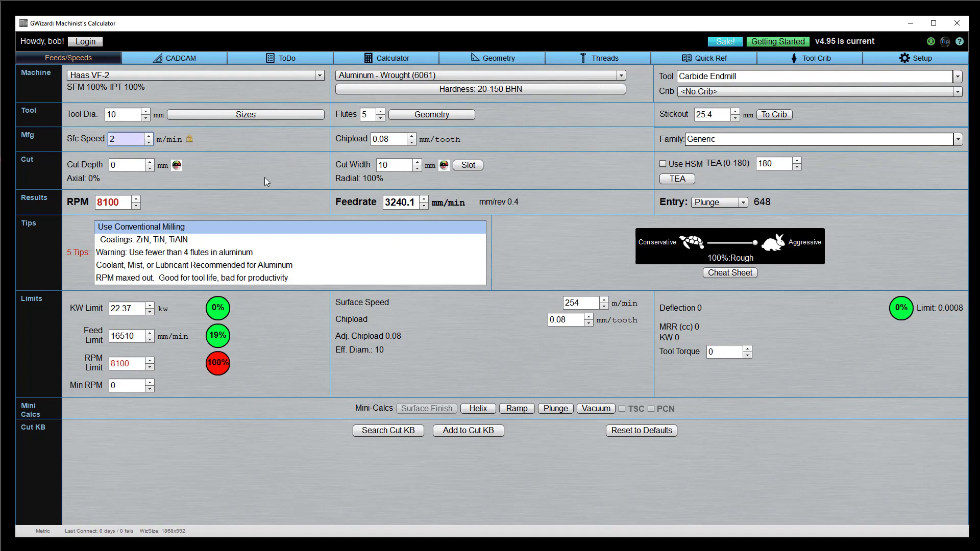
type("000")
key("alt+Tab")
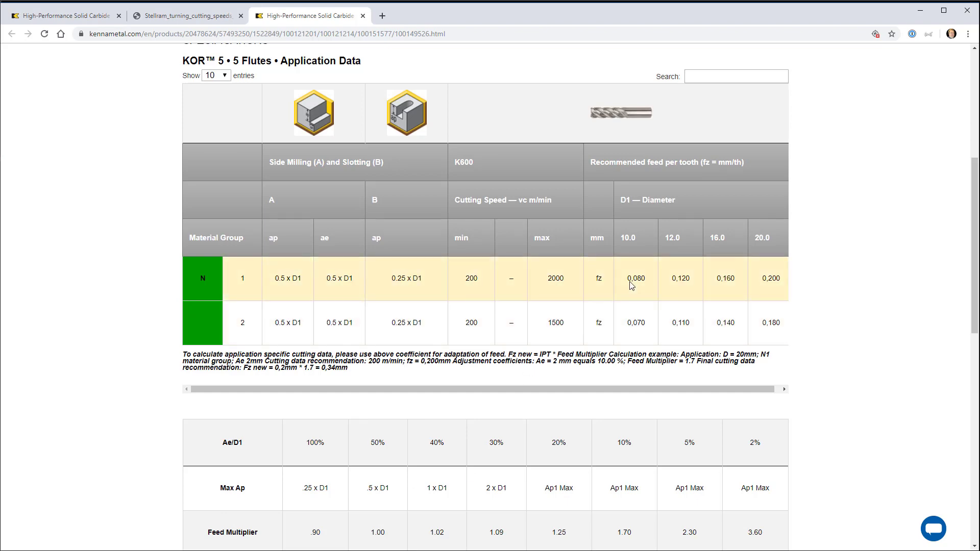
key("alt+Tab")
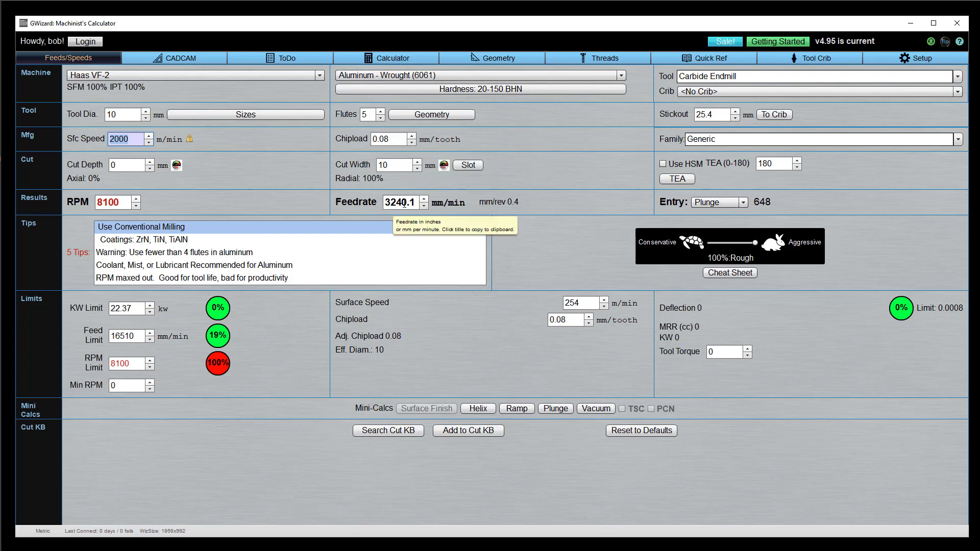
Lower the flute count to 3, then set it back to 5
left_click(381, 117)
left_click(381, 117)
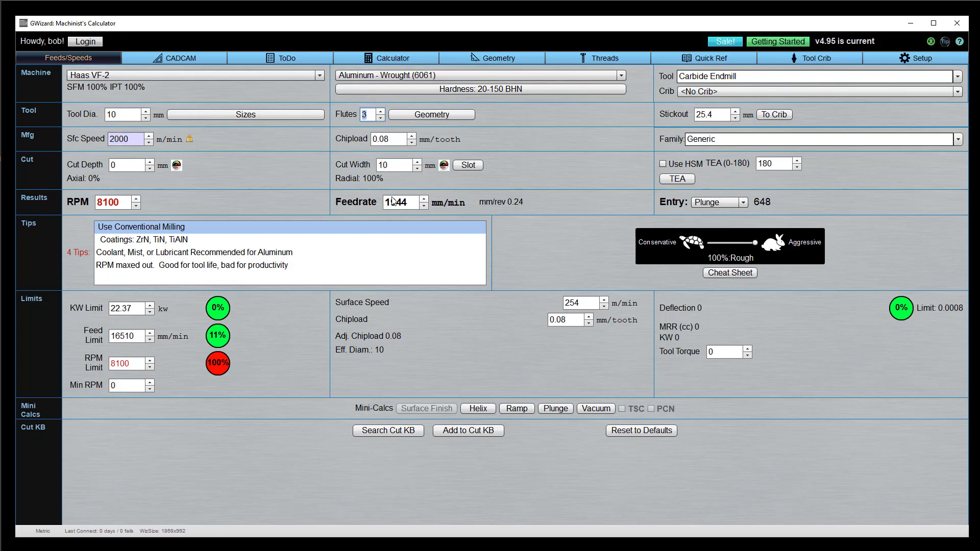
left_click(381, 112)
left_click(381, 112)
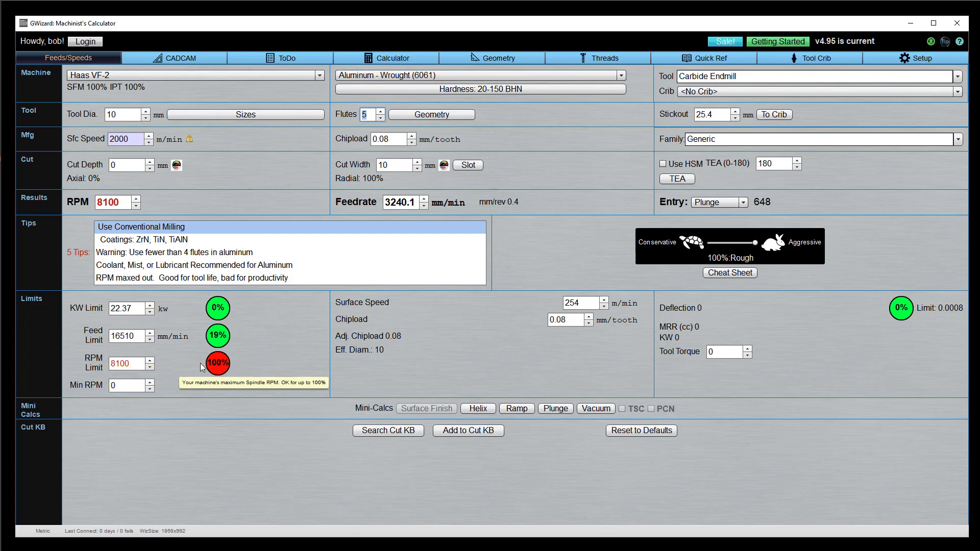
Raise the RPM limit from 8100 to 15000 and switch the displayed values to inches
left_click(131, 363)
left_click_drag(131, 364, 104, 363)
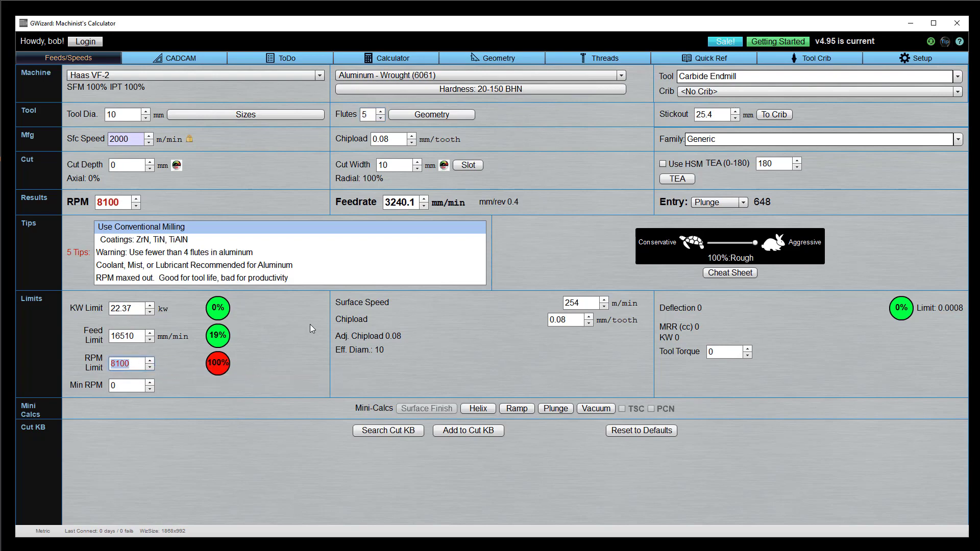
type("15000")
key("Return")
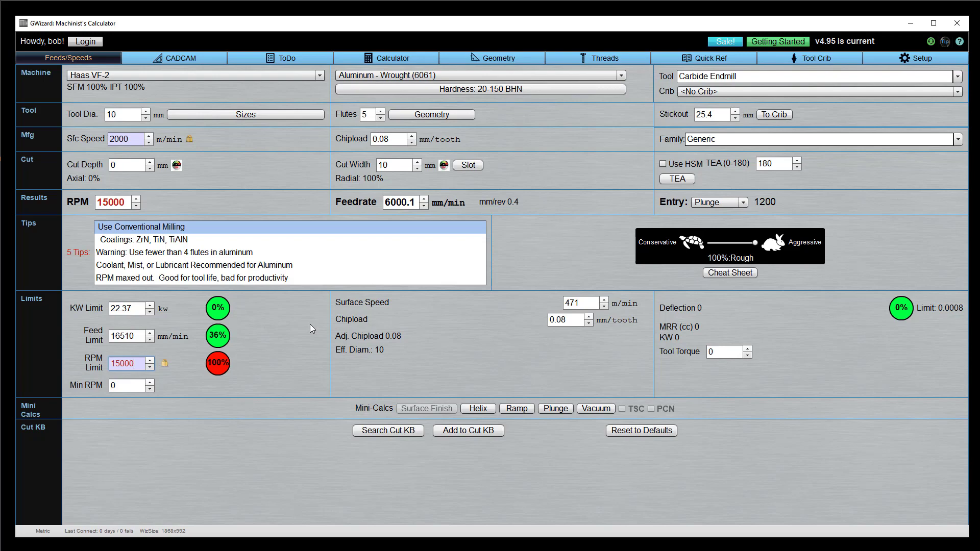
left_click(146, 112)
left_click(158, 114)
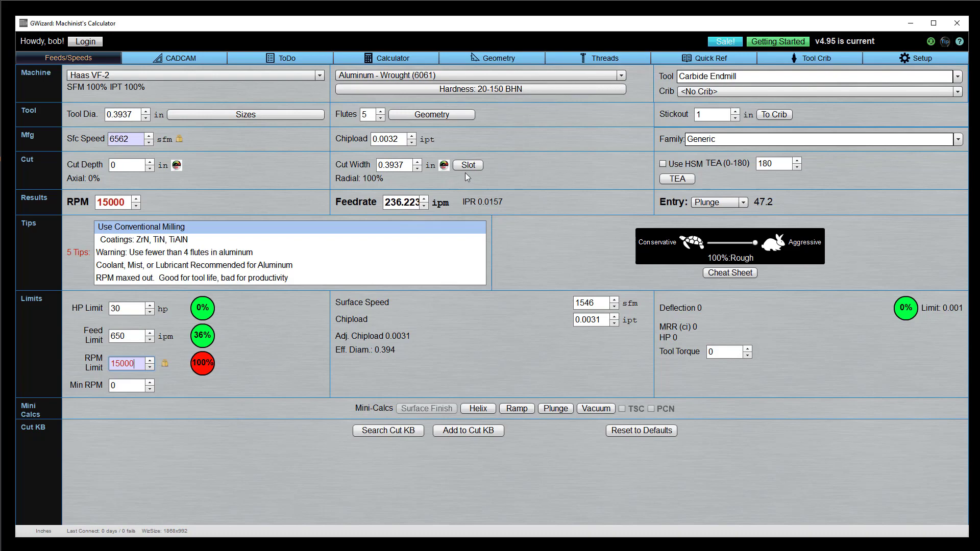
Set the cut depth to 0.0984 in (24.9% axial) to calculate deflection, MRR, HP and torque
left_click(114, 168)
type(".25")
key("BackSpace")
key("BackSpace")
key("BackSpace")
key("BackSpace")
type("0.0984")
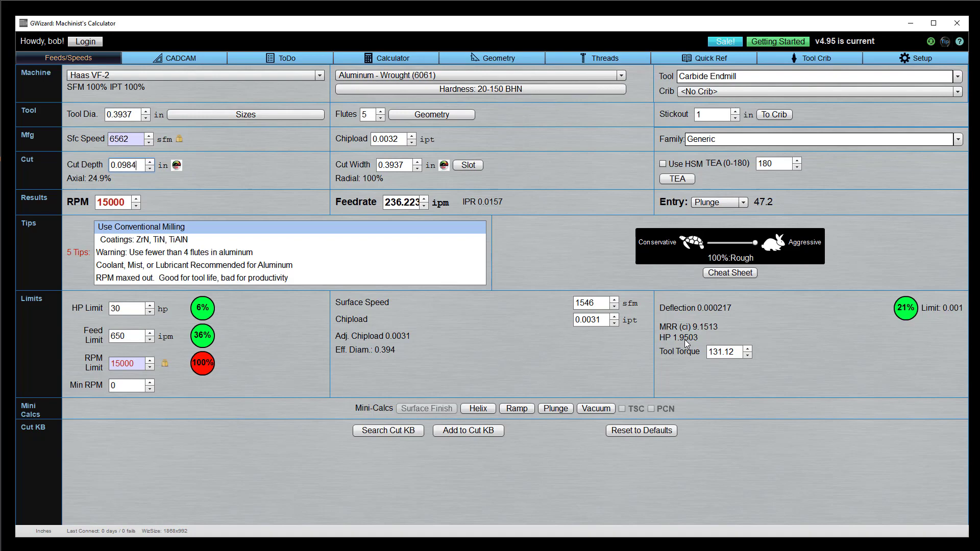
mouse_move(696, 327)
Choose the Kennametal KOR 5 tool family, giving 0.0016 ipt chipload and 118.112 ipm feedrate
left_click(958, 139)
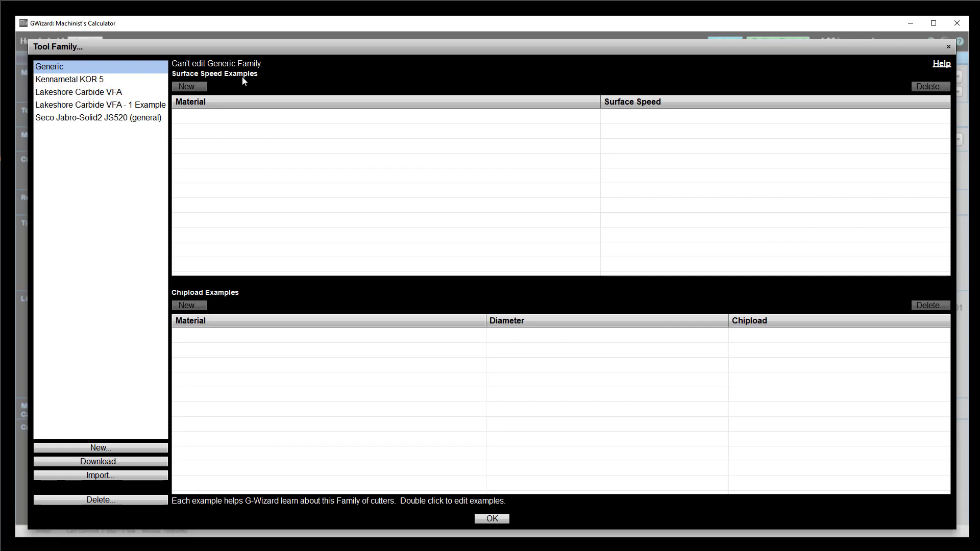
left_click(74, 81)
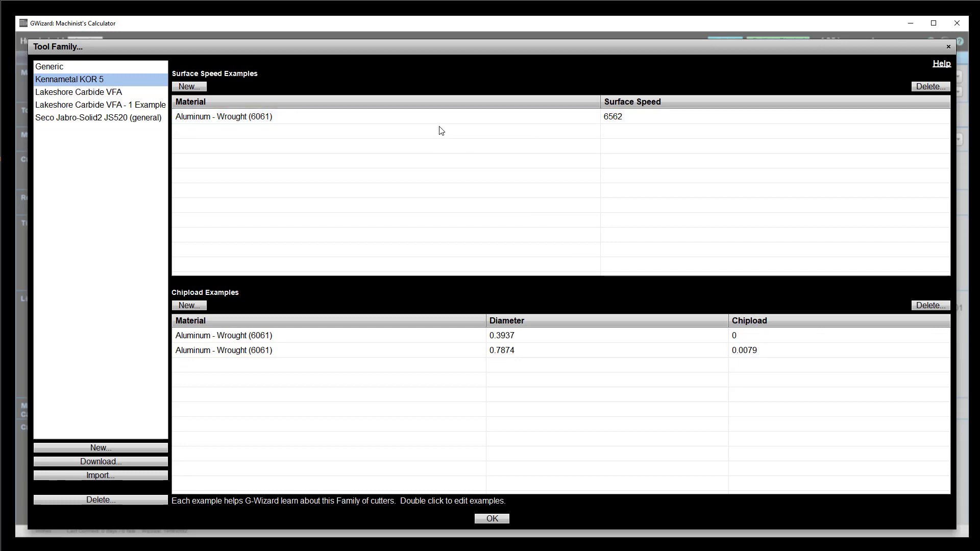
left_click(491, 519)
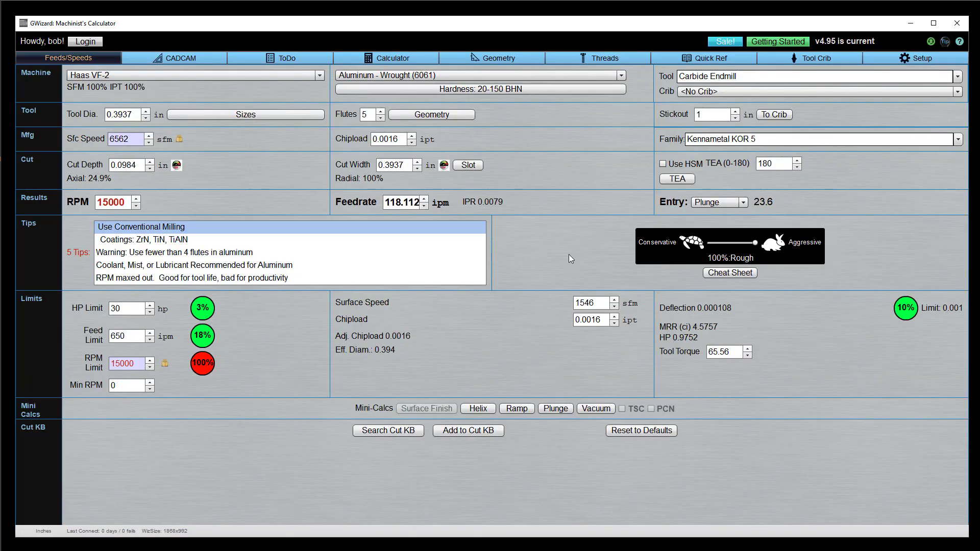